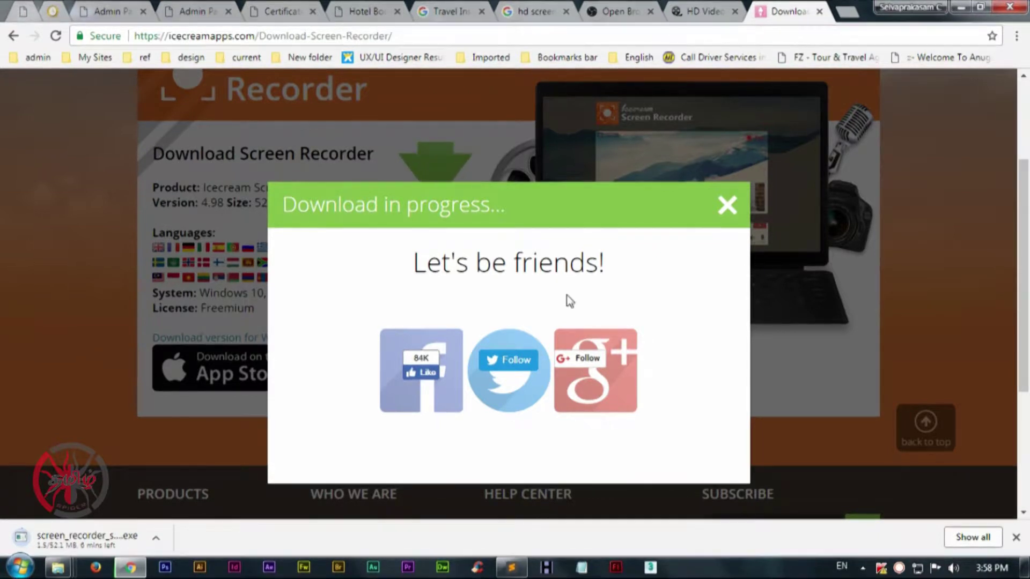
Step: Dismiss the download pop-up and run the Icecream Screen Recorder setup in English, accepting the license agreement
left_click(725, 206)
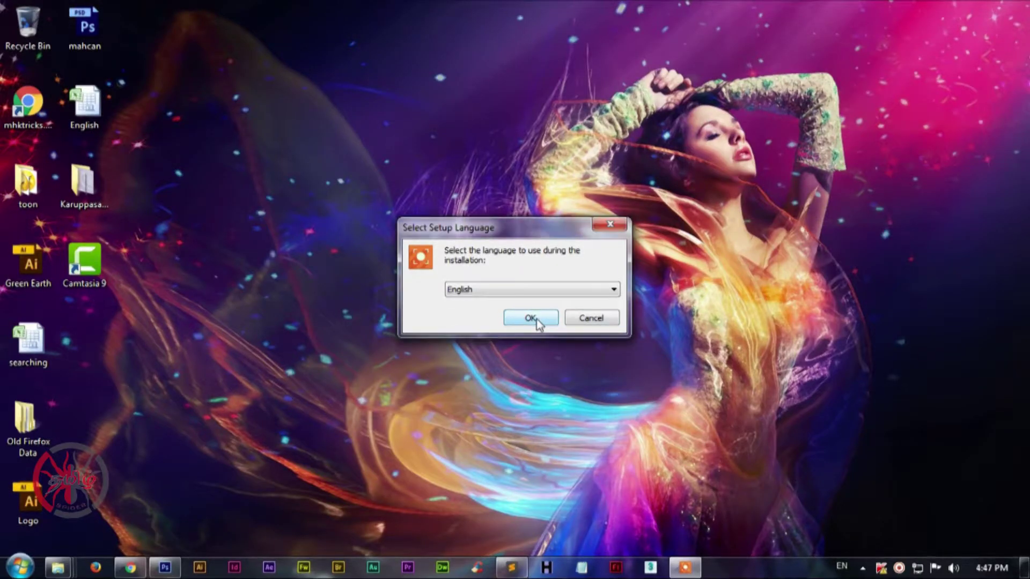
left_click(530, 318)
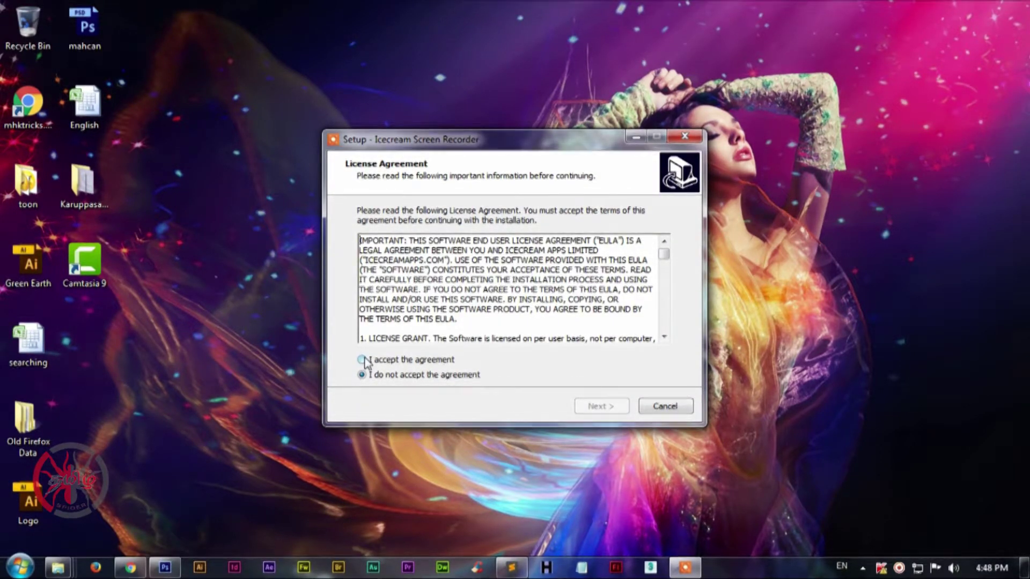
left_click(363, 360)
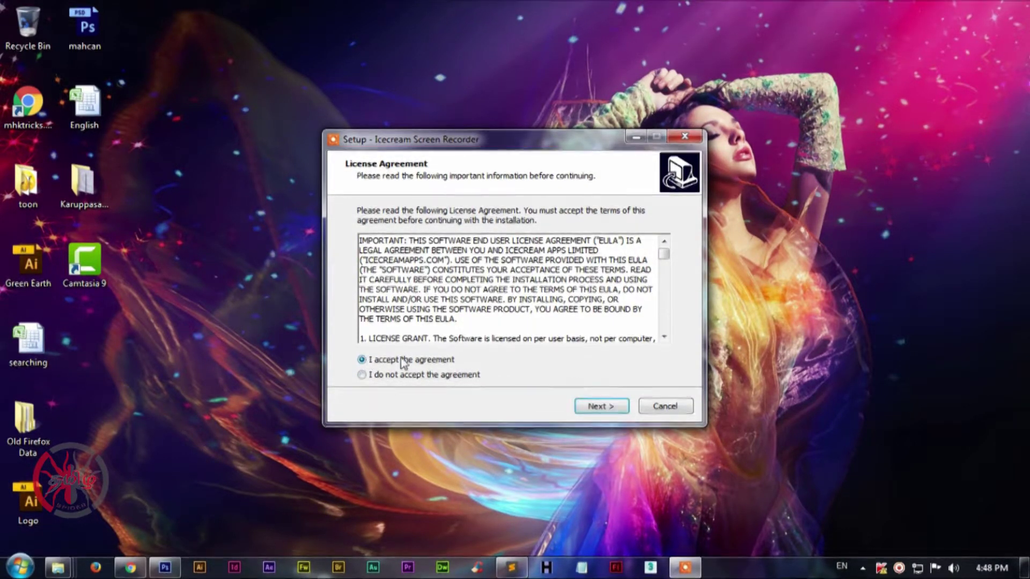
left_click(602, 407)
left_click(601, 407)
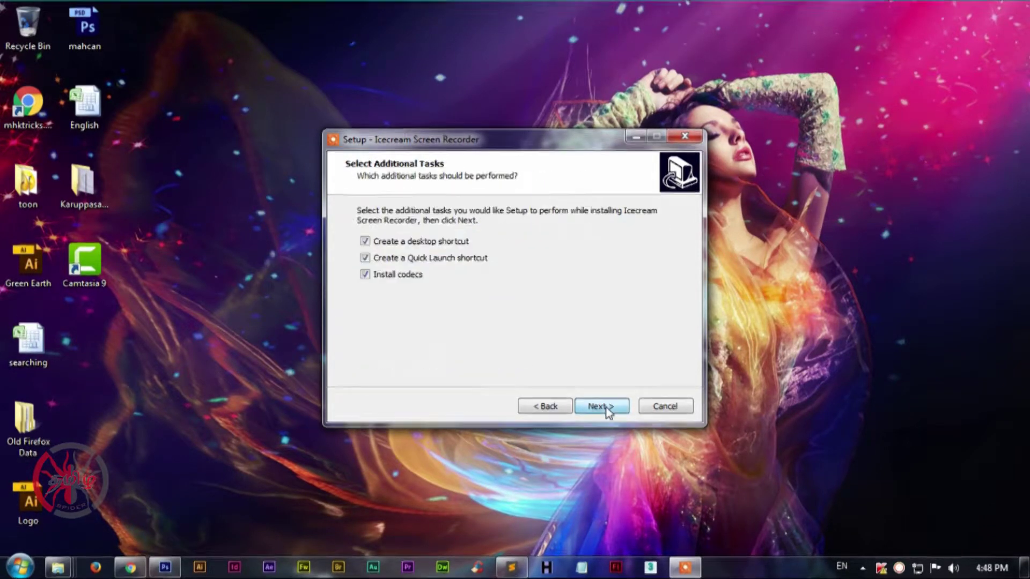
Step: Exclude the Quick Launch shortcut and the codecs from the additional tasks, and install the program
left_click(367, 259)
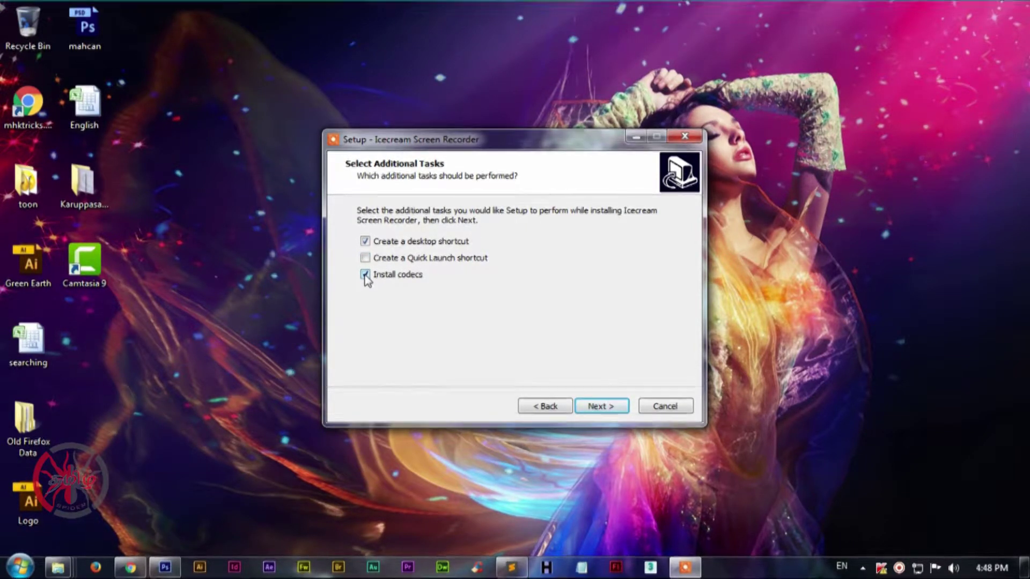
left_click(363, 274)
left_click(609, 409)
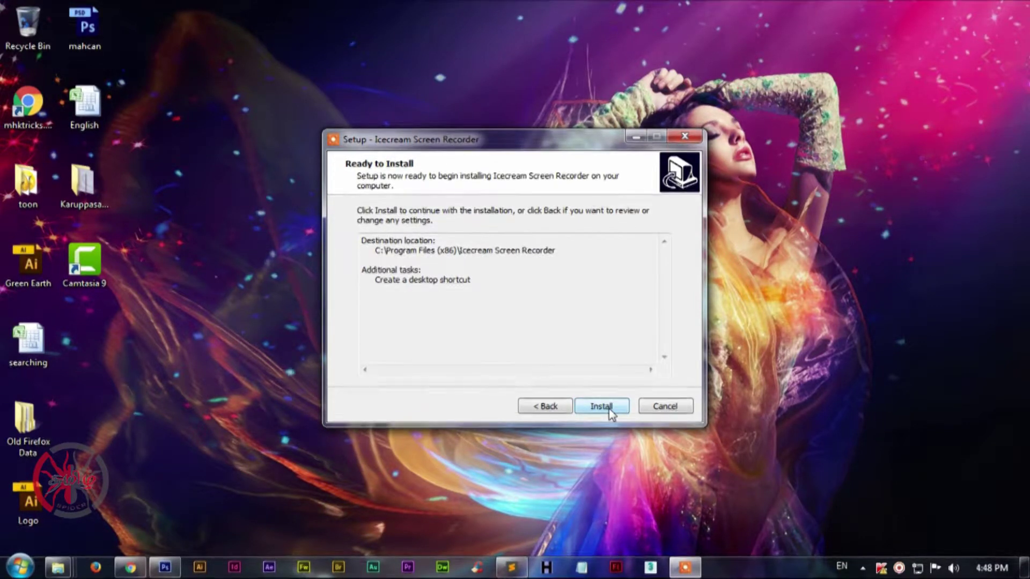
left_click(609, 409)
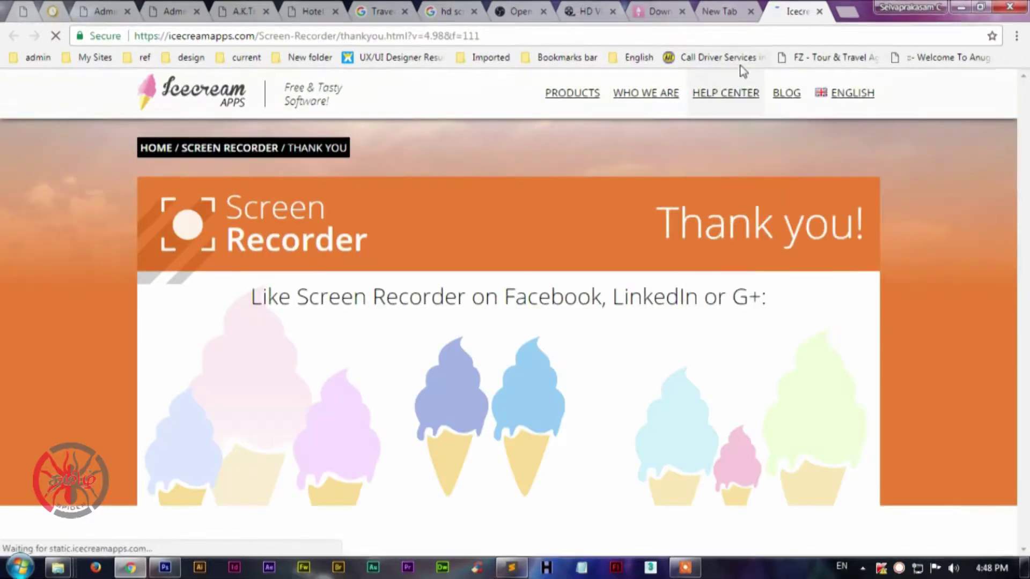
Step: Leave the thank-you web page and finish the setup wizard with Launch Icecream Screen Recorder enabled
mouse_move(645, 93)
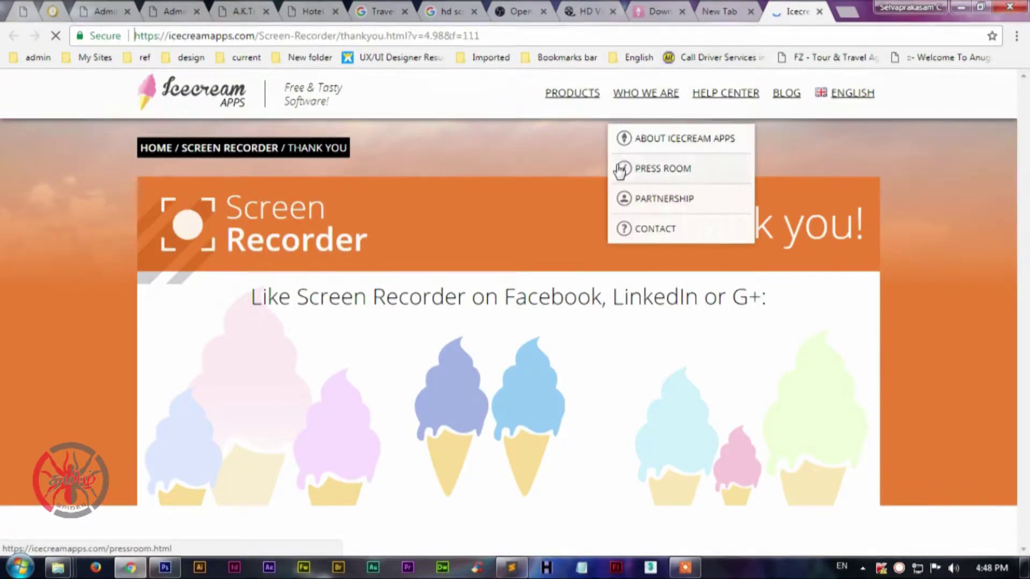
scroll(620, 170, "down", 4)
scroll(484, 176, "up", 4)
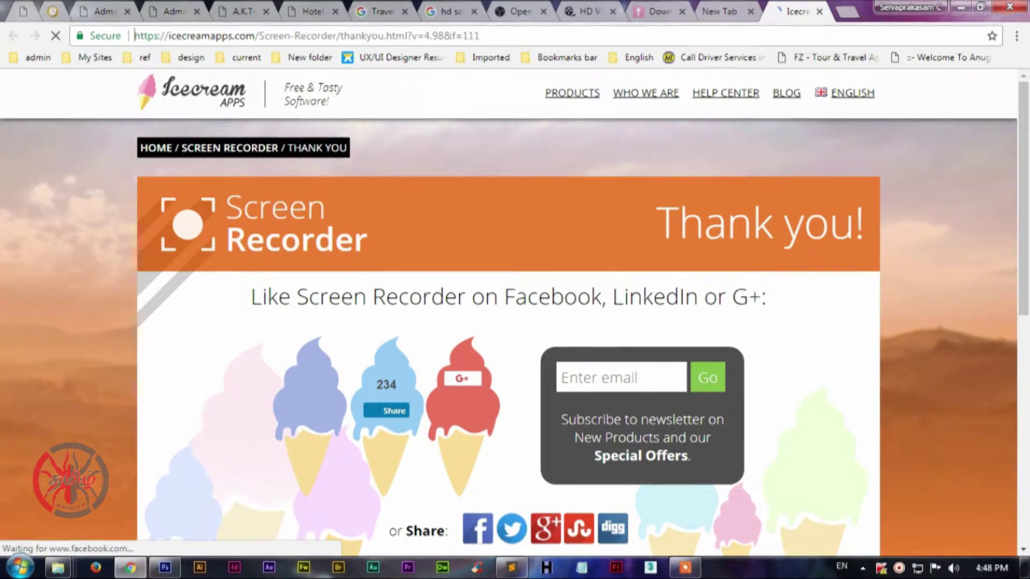
left_click(848, 12)
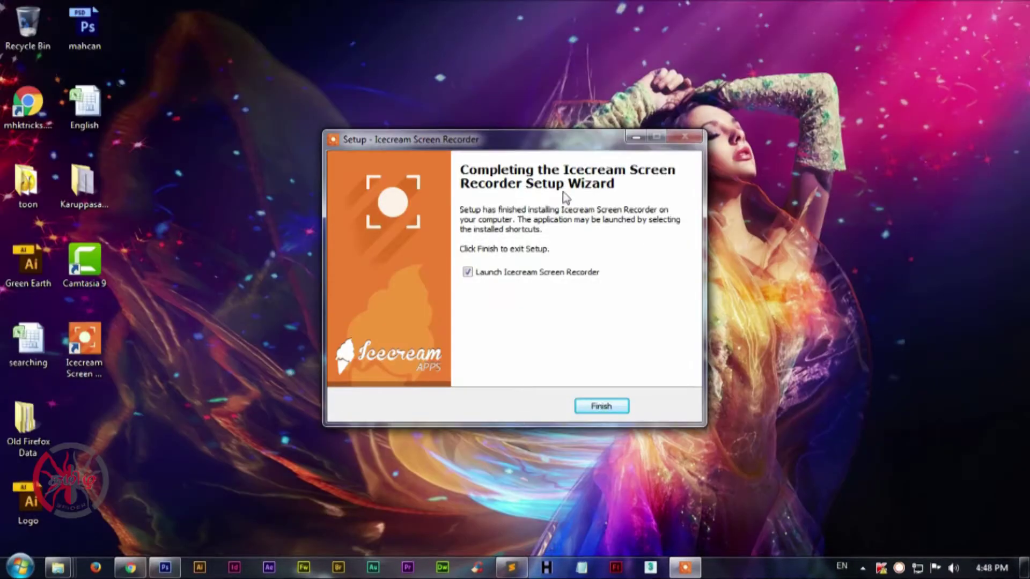
left_click(601, 408)
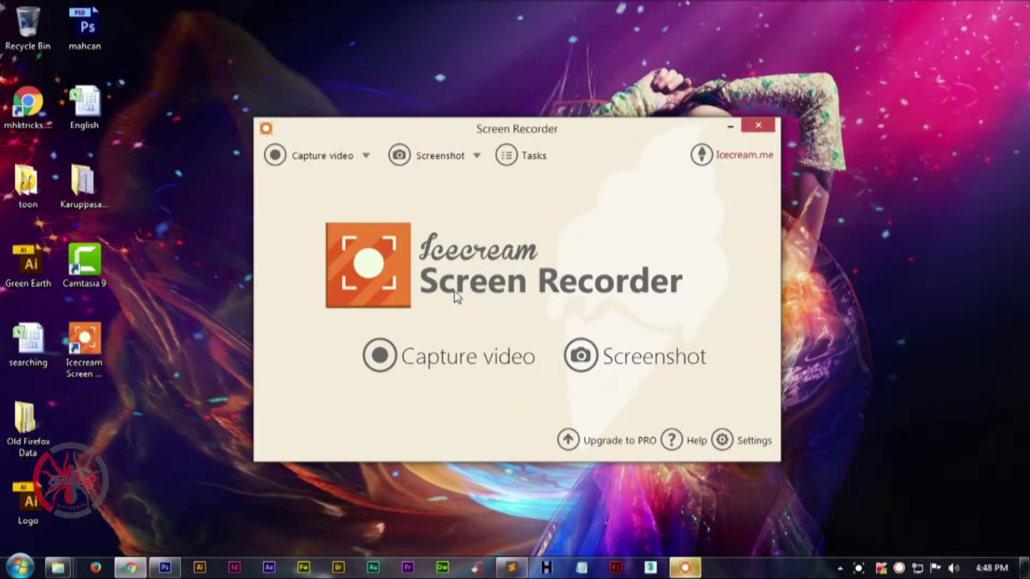
Step: Open the recorder's video settings and try choosing webM (VP8) as the output video format
left_click(748, 442)
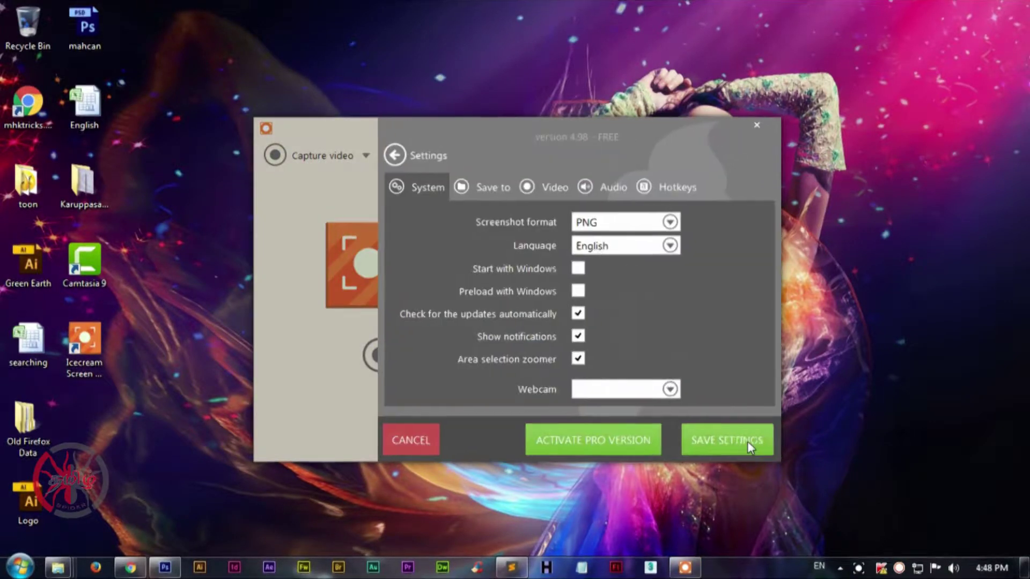
left_click(539, 188)
left_click(539, 223)
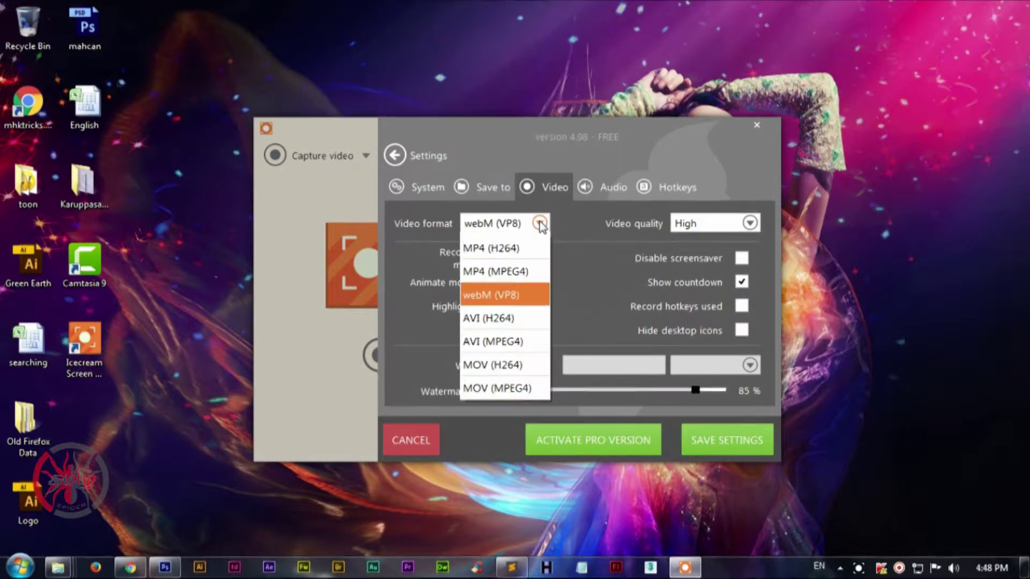
left_click(527, 294)
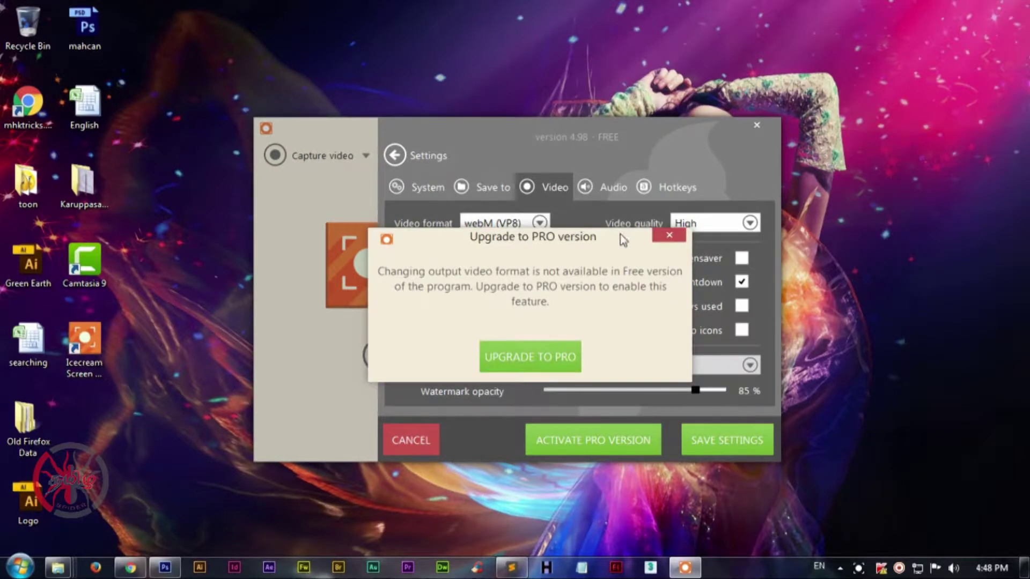
left_click(669, 238)
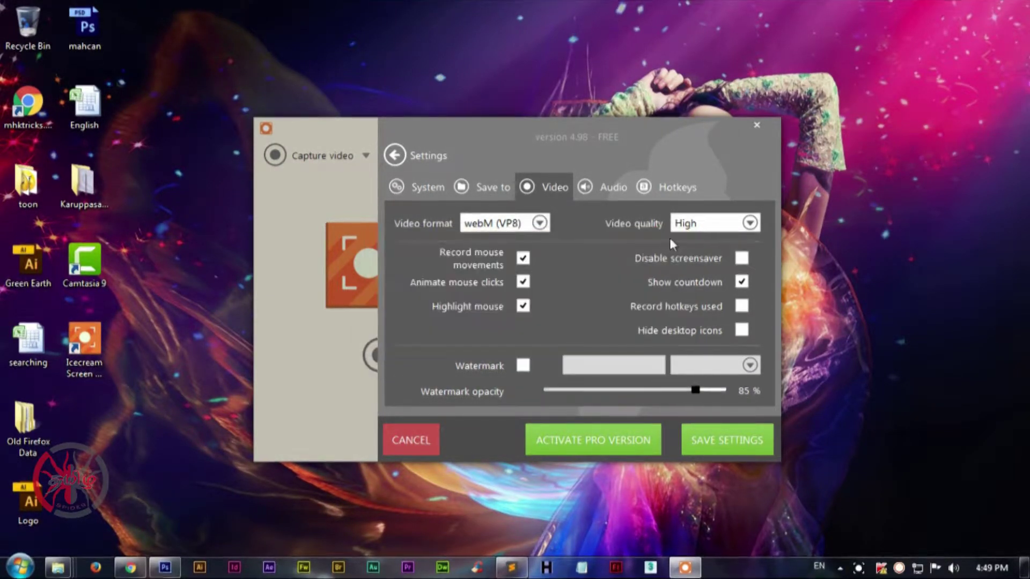
Step: Try to enable the watermark option, dismiss the upgrade offer and save the video settings with High quality
left_click(700, 231)
left_click(703, 230)
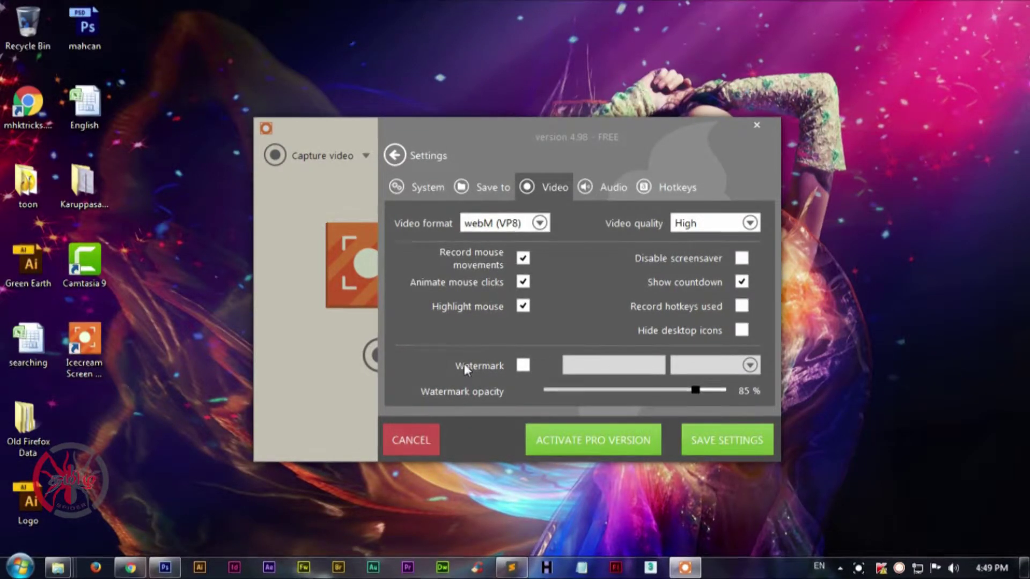
left_click(523, 366)
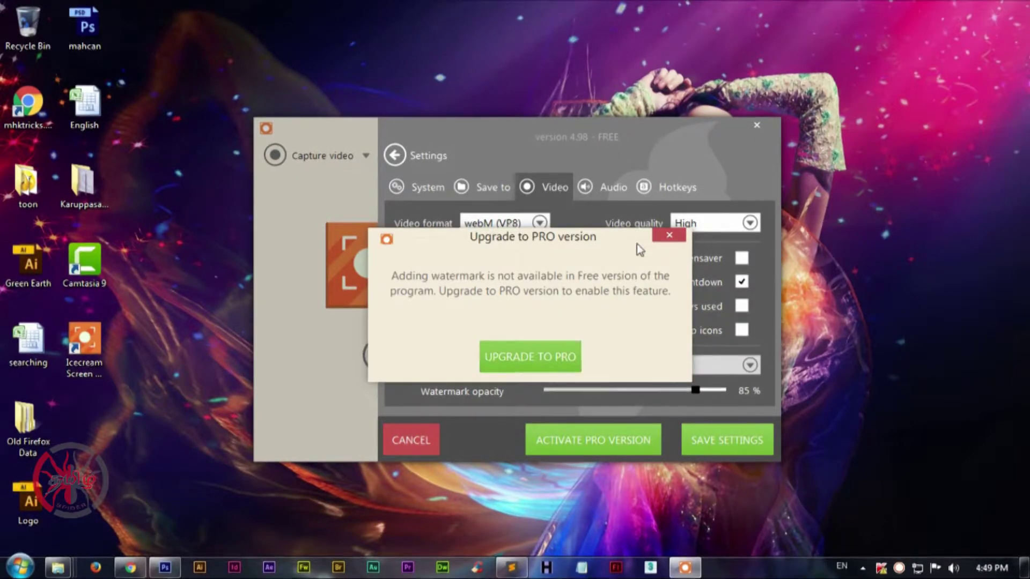
left_click(669, 237)
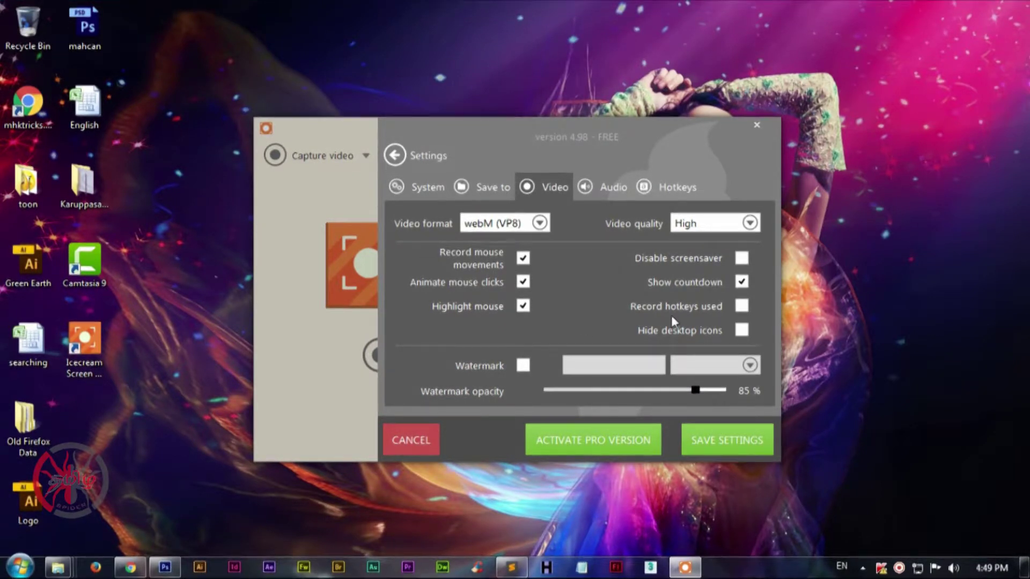
left_click(716, 438)
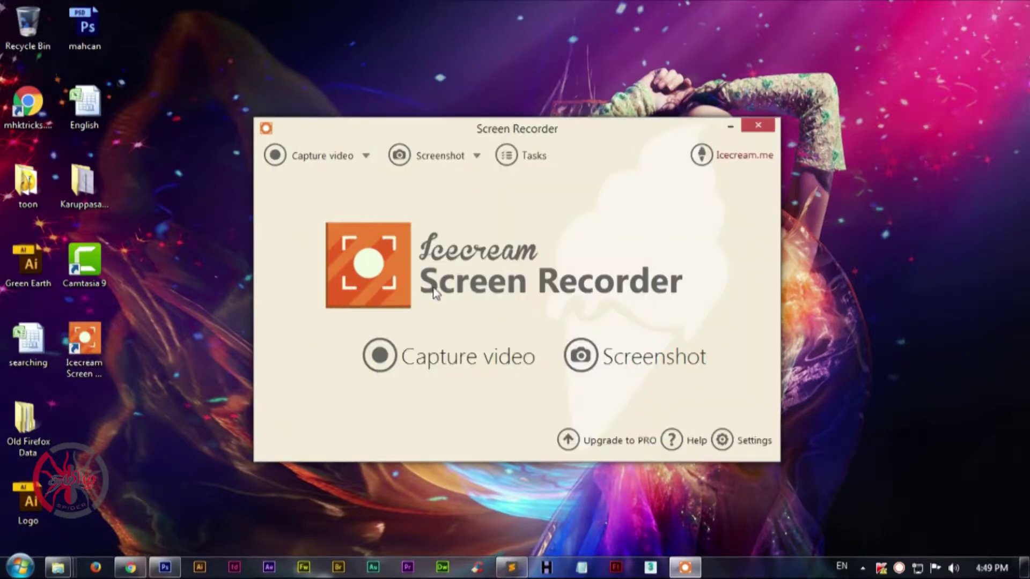
Step: Start a video capture of a nearly full-screen area of about 1362 × 732, permanently dismissing the recording-limit notice
left_click(443, 360)
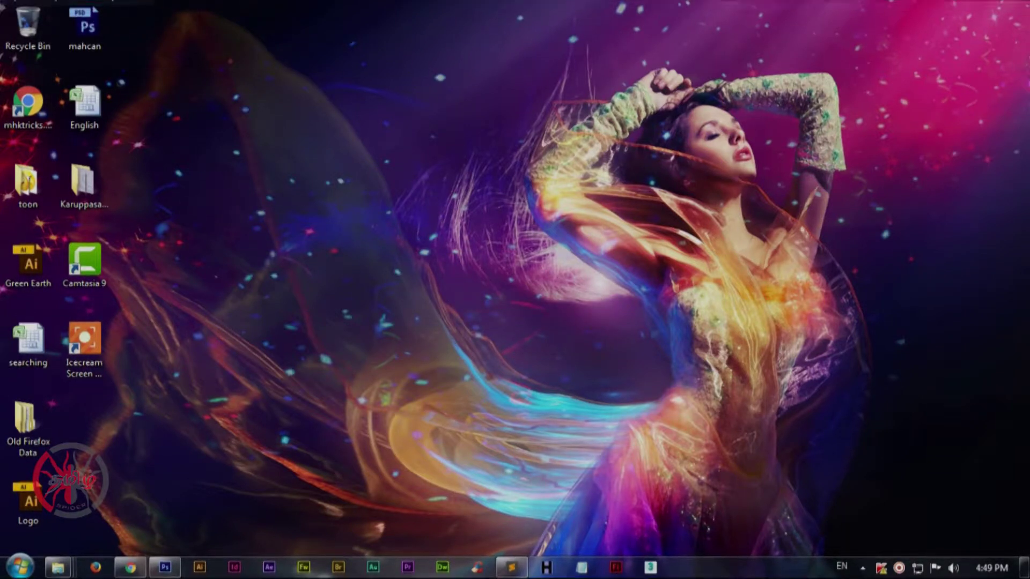
left_click_drag(3, 5, 1022, 552)
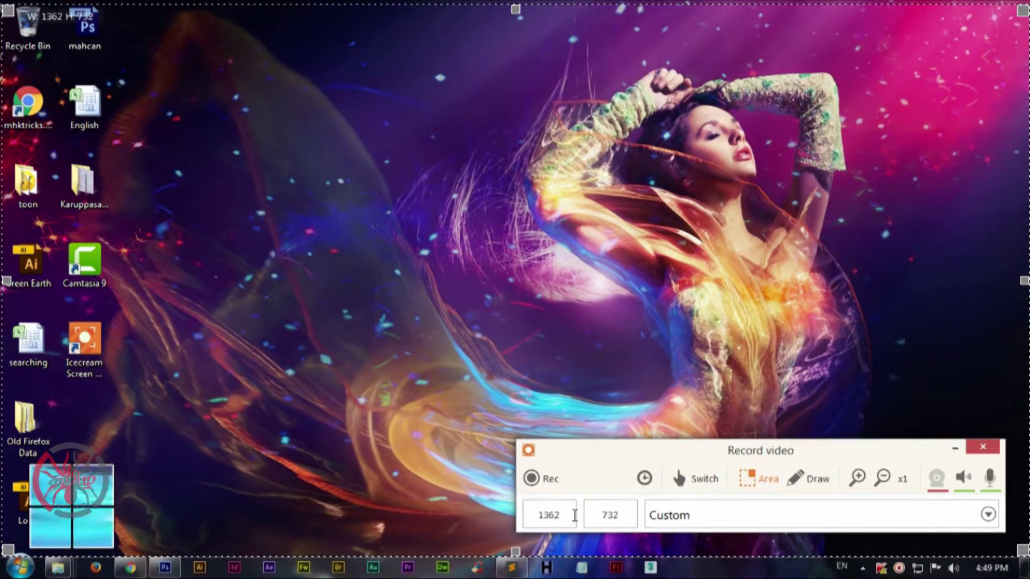
left_click(536, 477)
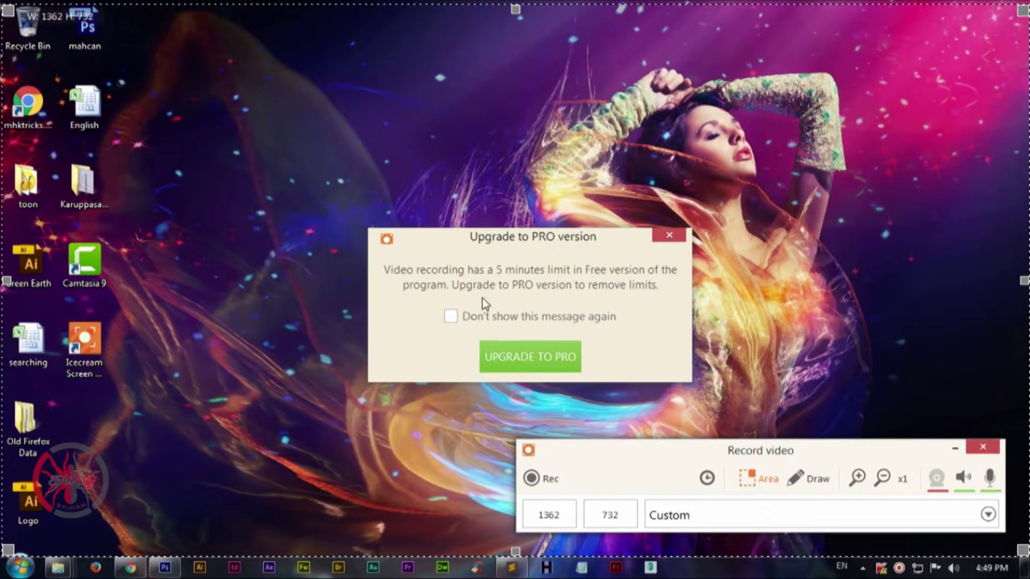
left_click(452, 316)
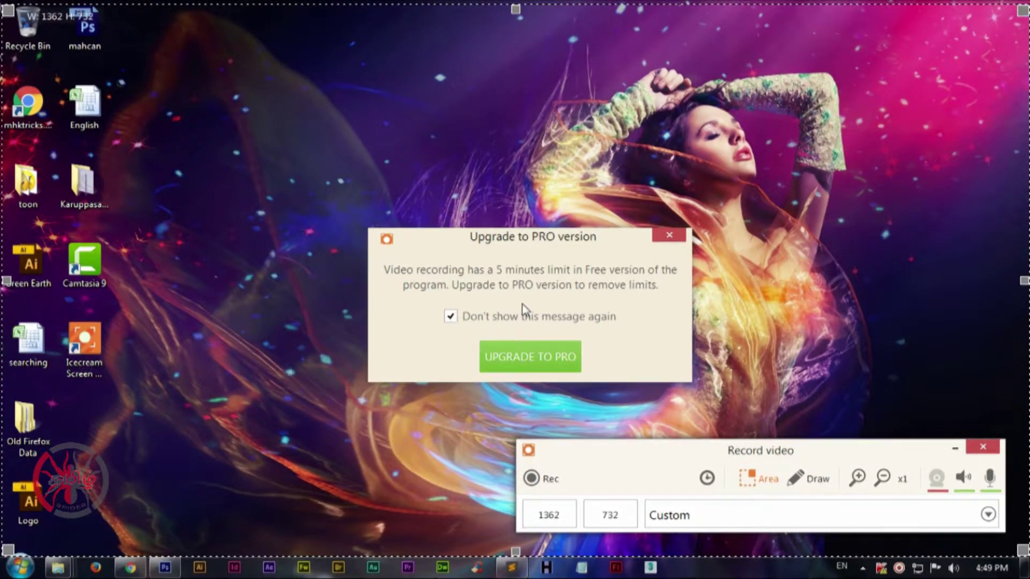
left_click(670, 236)
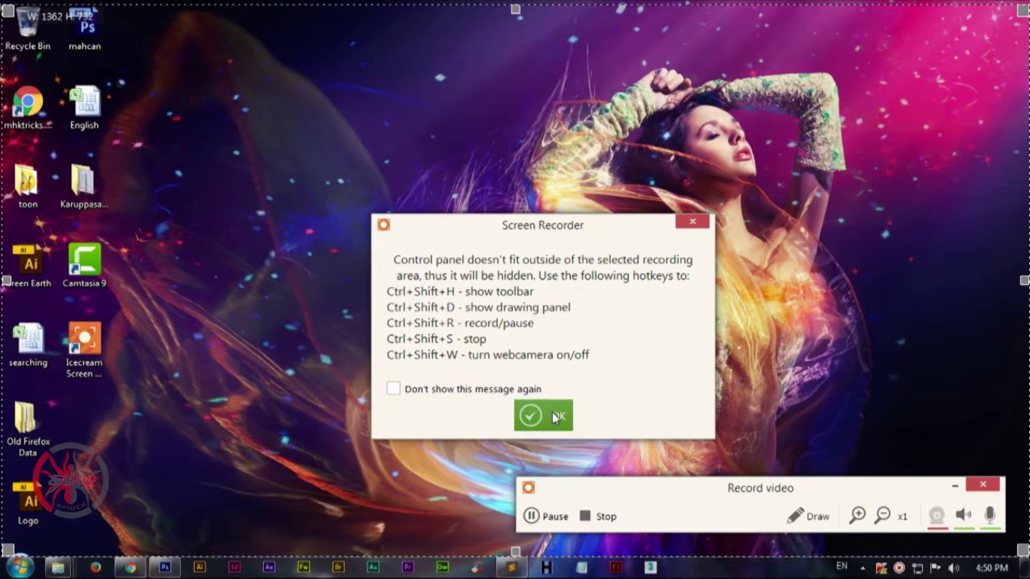
Step: Turn off the hidden control panel message, and restore the recording toolbar to the middle of the desktop
left_click(393, 389)
left_click(539, 415)
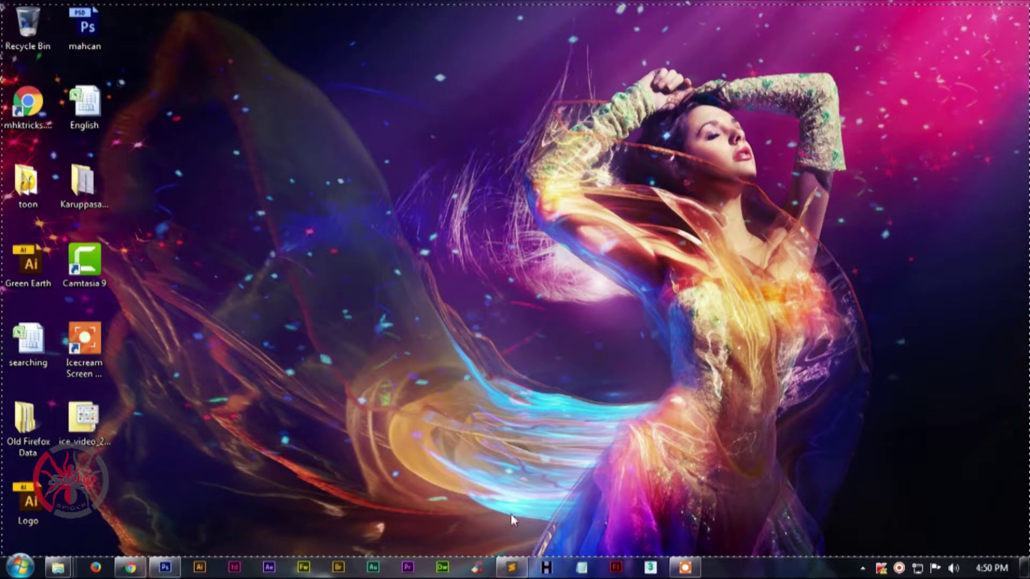
left_click(684, 568)
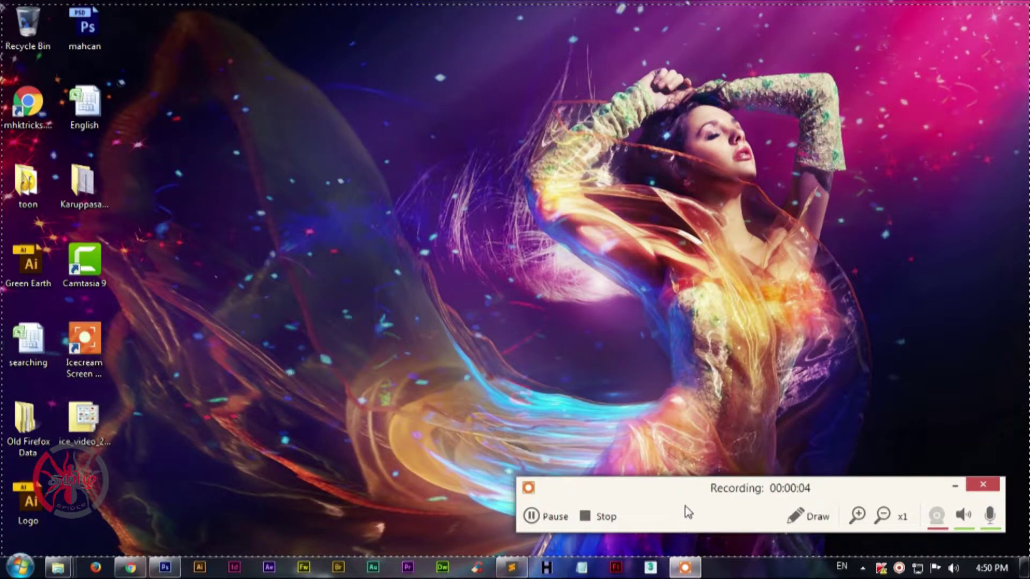
left_click_drag(700, 490, 553, 260)
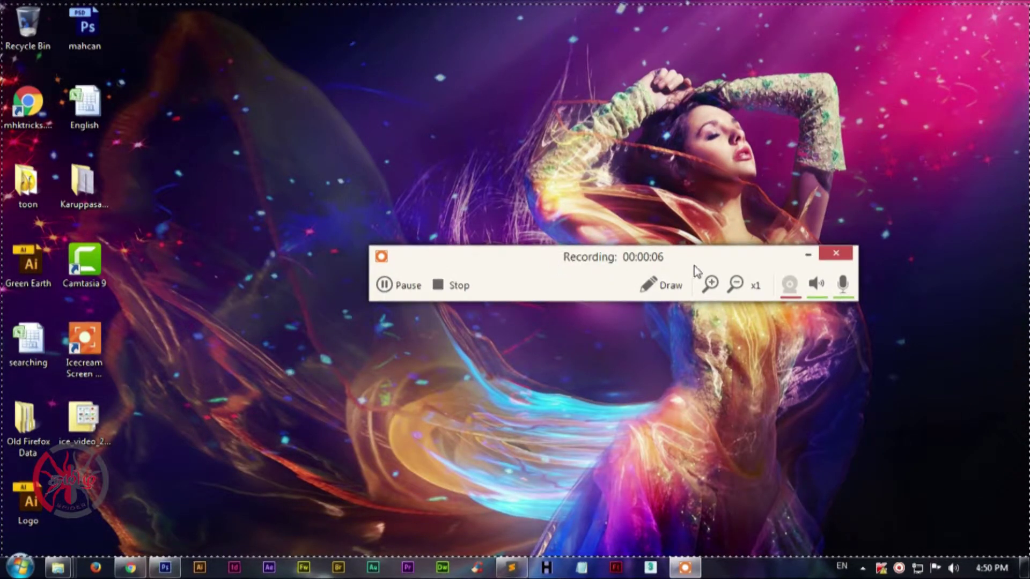
Step: Try the recording zoom at x4 and x1, and set it to x2
left_click(711, 283)
left_click(711, 283)
left_click(710, 283)
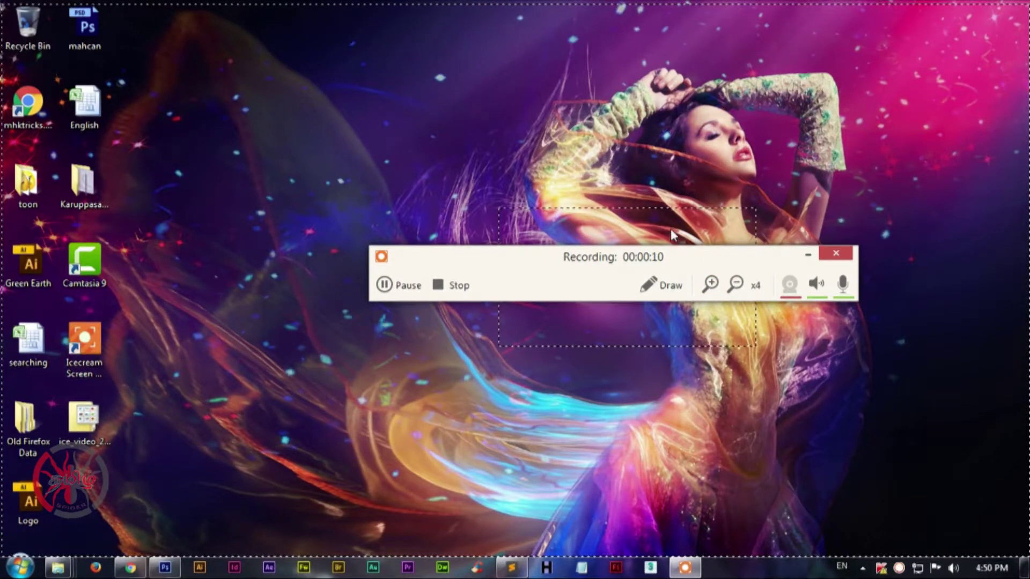
left_click(598, 196)
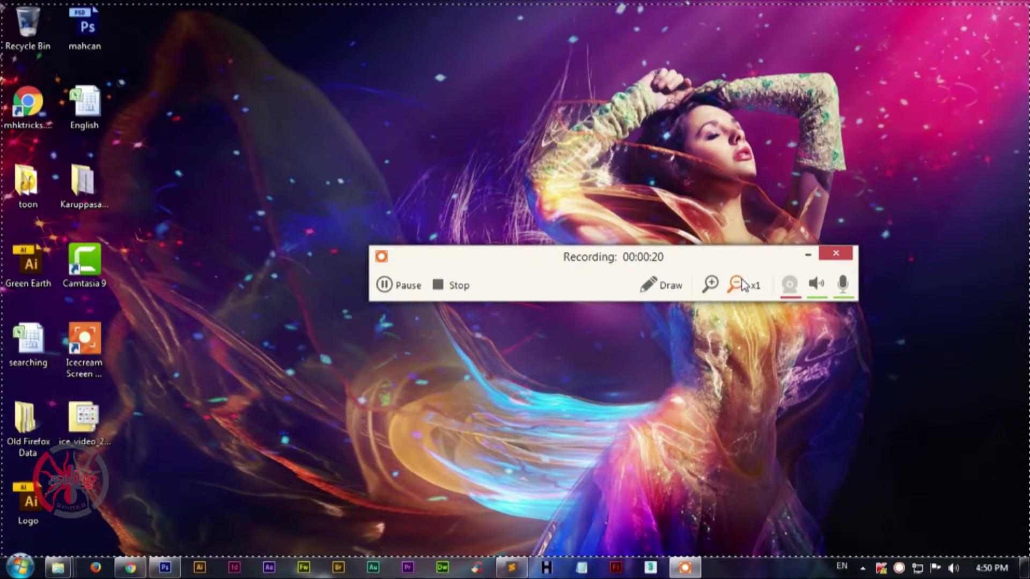
left_click(709, 286)
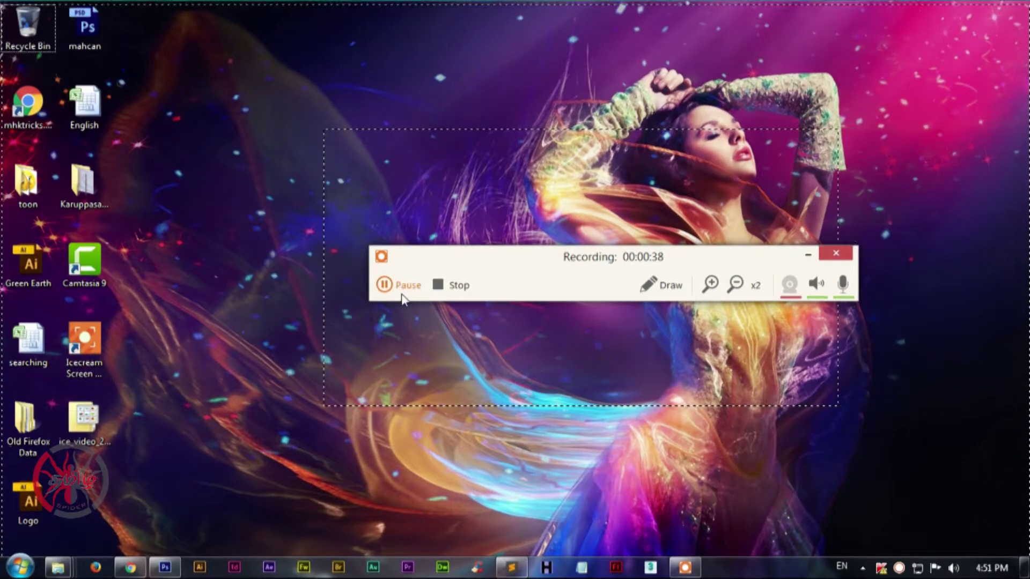
Step: Draw red freehand shapes over the empty wallpaper area and the woman's face with the drawing pencil
left_click(675, 290)
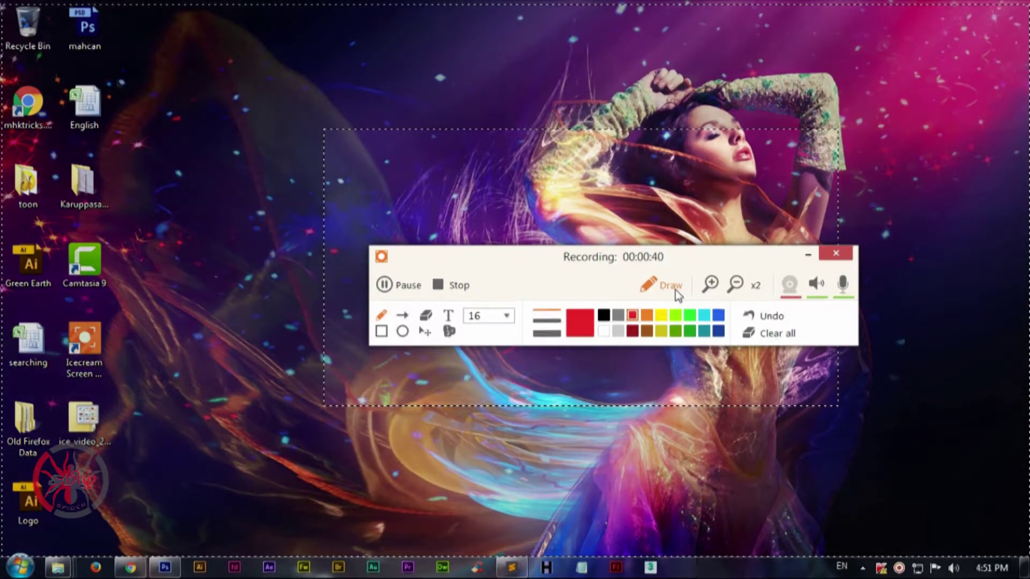
left_click_drag(363, 152, 457, 198)
mouse_move(364, 188)
left_mouse_down()
mouse_move(503, 167)
mouse_move(477, 182)
mouse_move(488, 172)
left_mouse_up()
left_click_drag(675, 143, 748, 154)
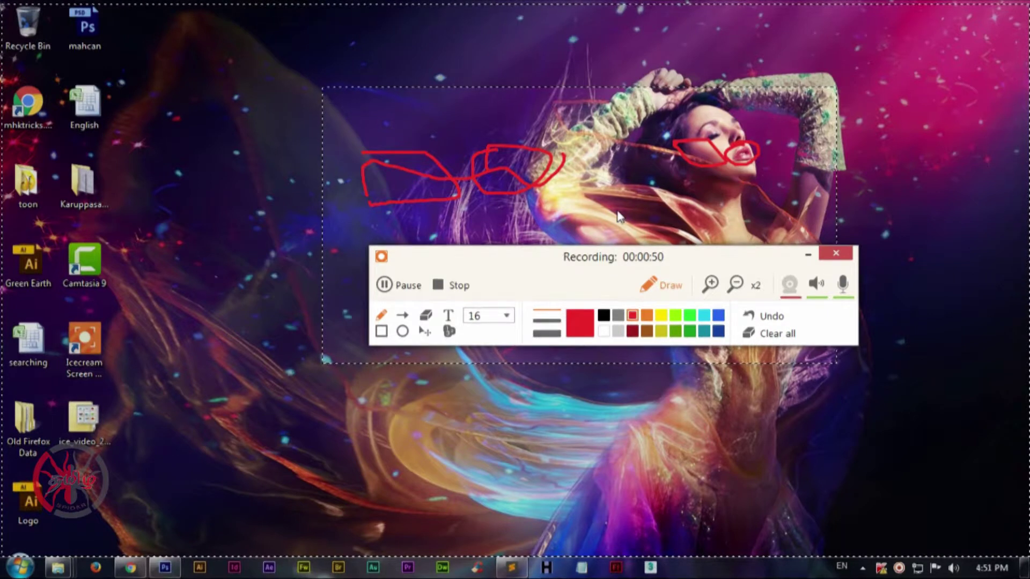
Step: Clear all the red freehand drawings and use Undo to bring drawings back
left_click(675, 293)
left_click(662, 287)
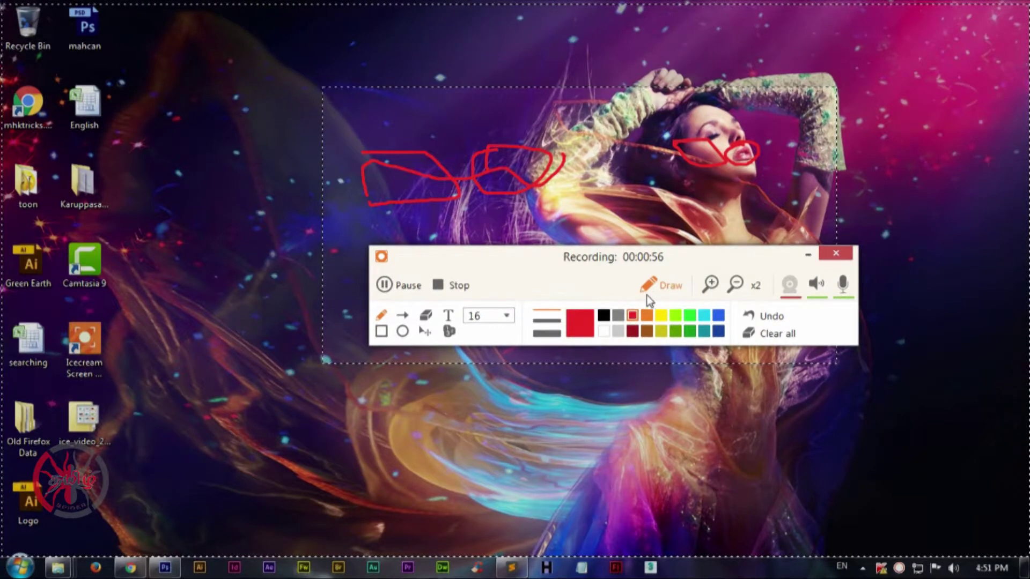
left_click(747, 331)
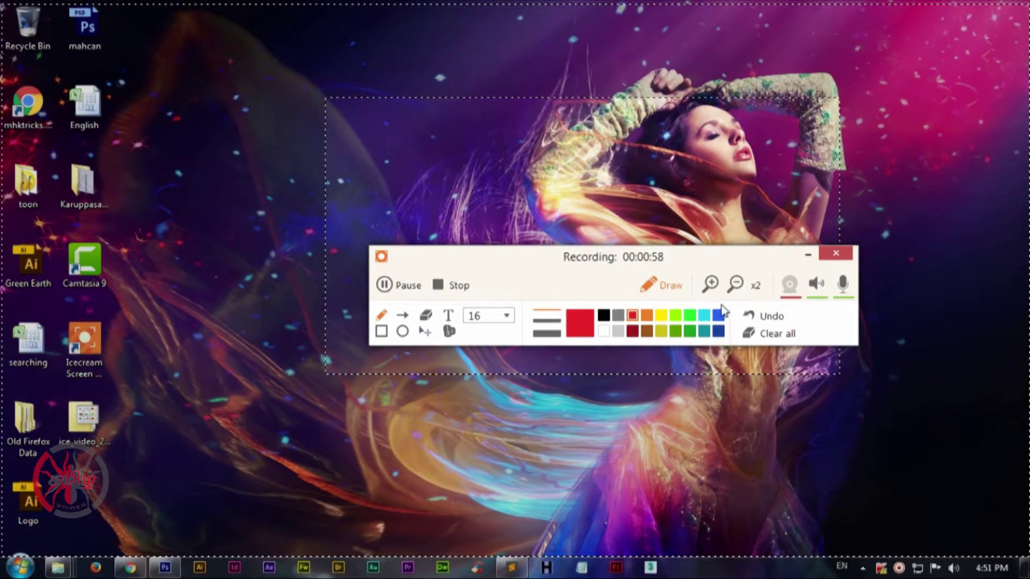
left_click(766, 318)
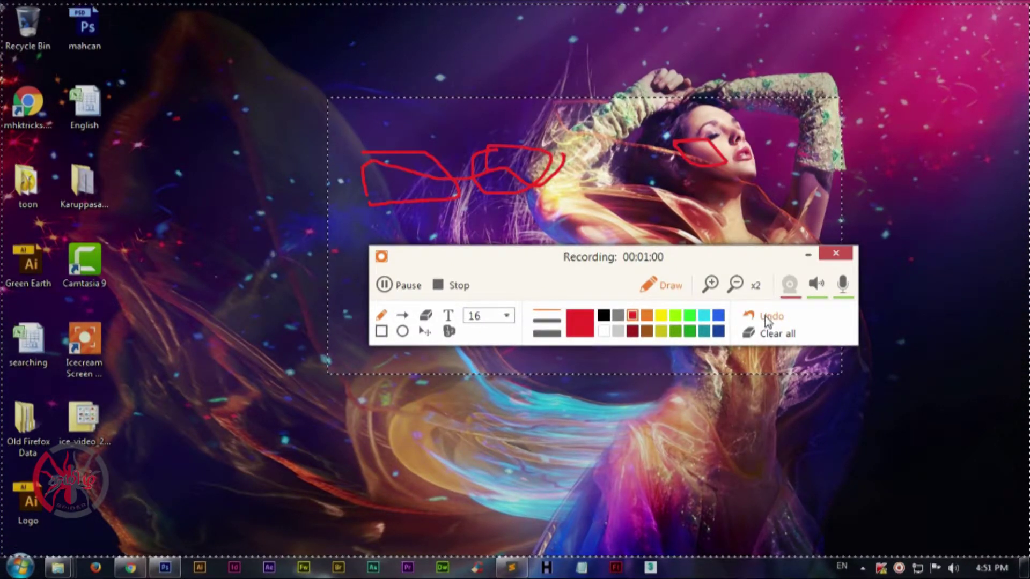
Step: Clear the restored red drawings from the screen and show the microphone volume control
left_click(773, 335)
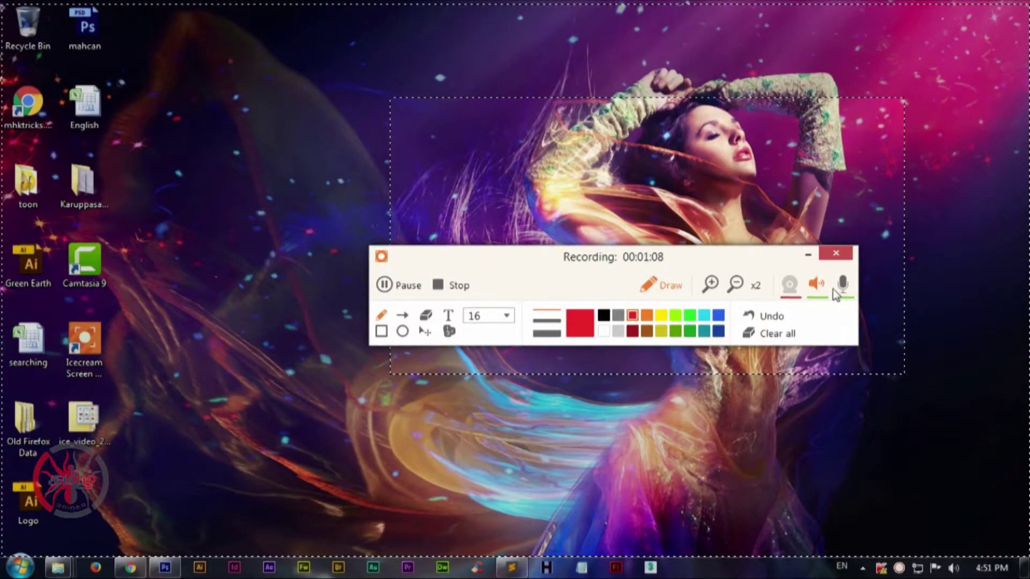
mouse_move(843, 290)
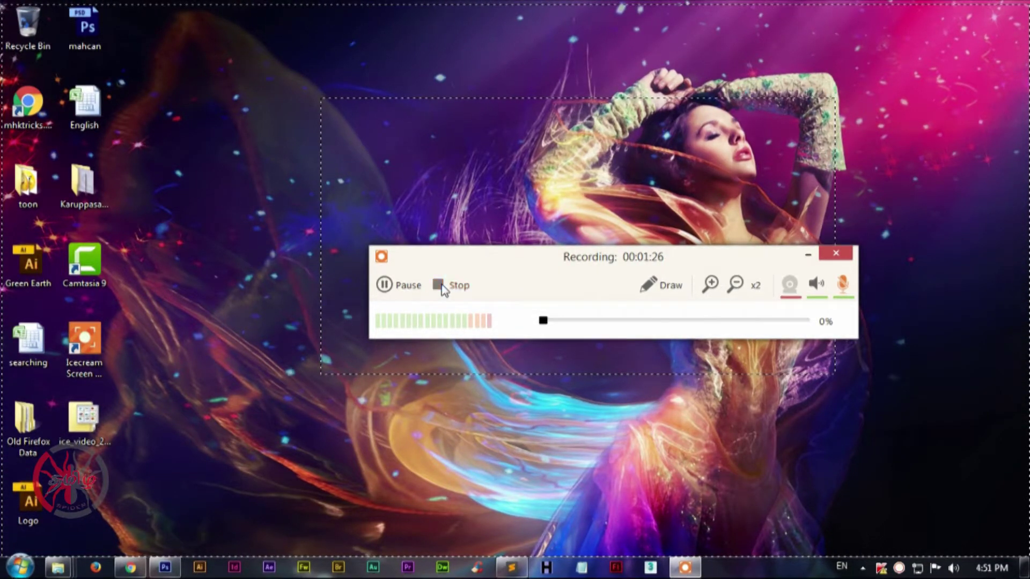
Step: Stop the recording and save the video under the filename test
left_click(442, 287)
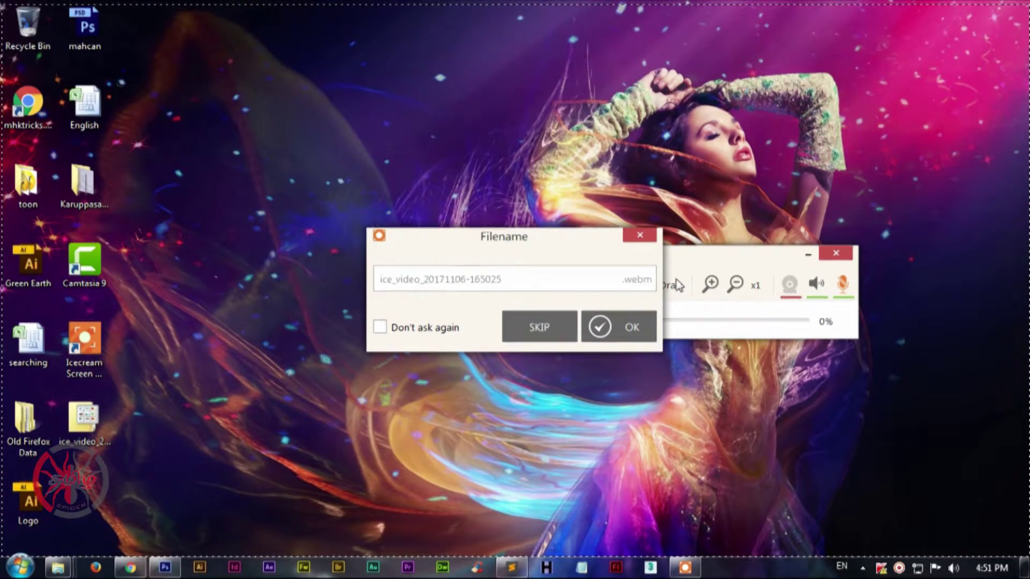
left_click(485, 277)
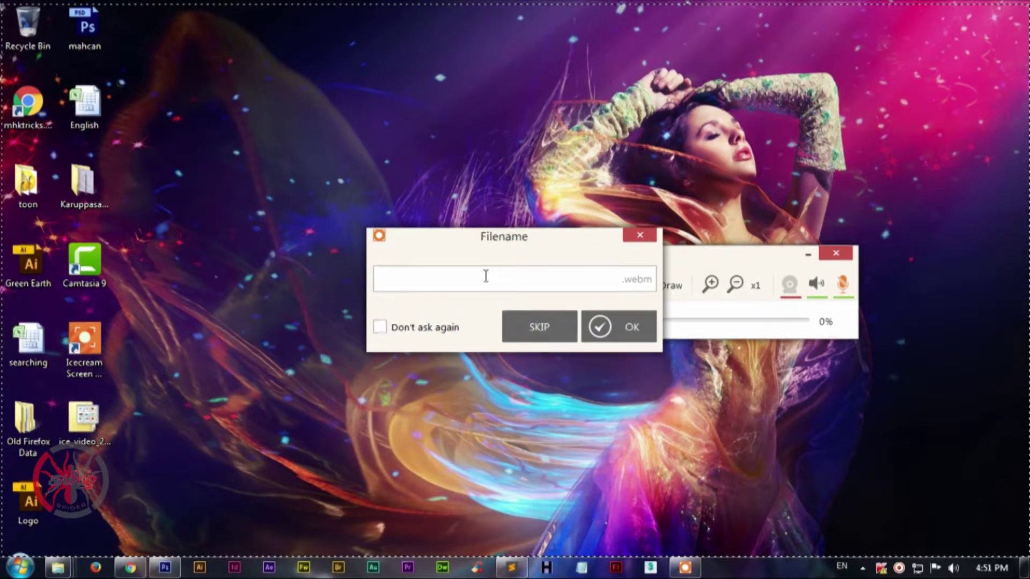
type("test")
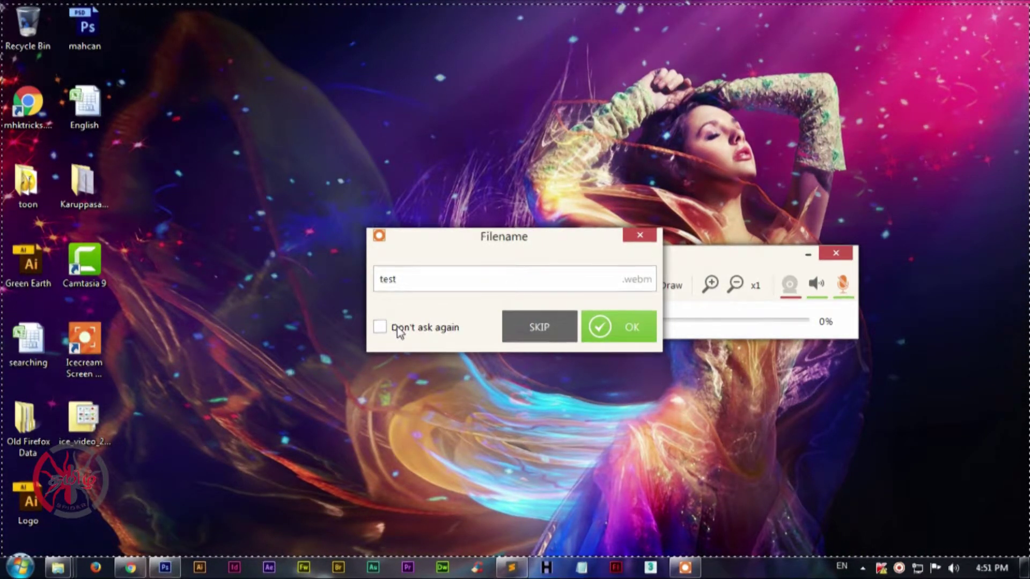
left_click(627, 327)
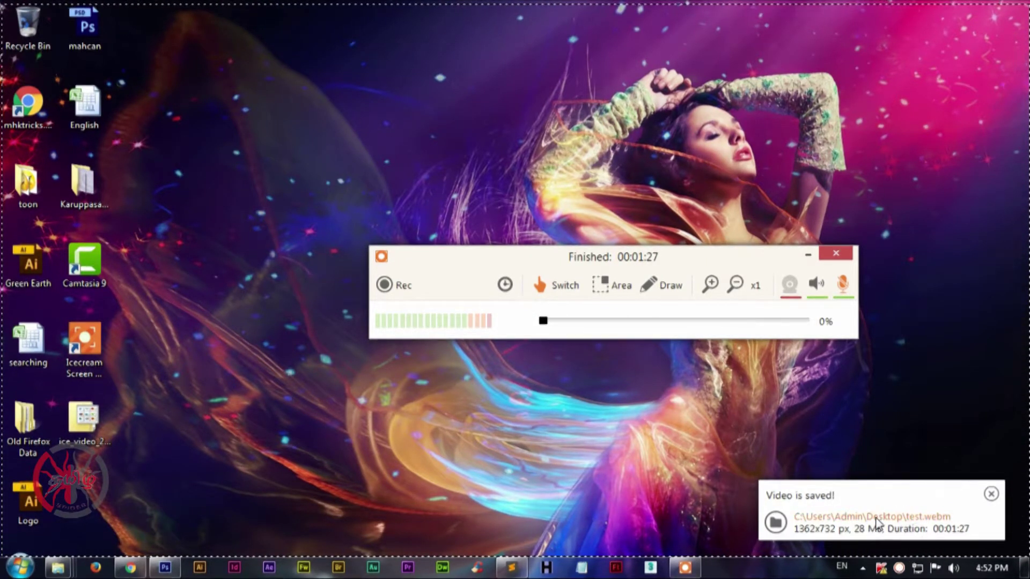
Step: Show the saved video in its Desktop folder and try to open test.webm with its default program
left_click(927, 522)
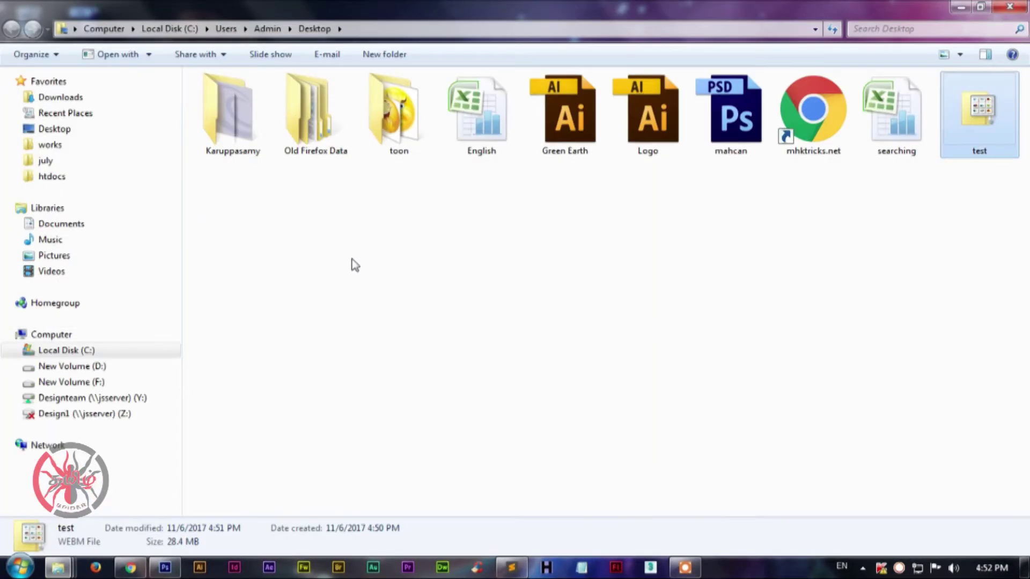
double_click(978, 109)
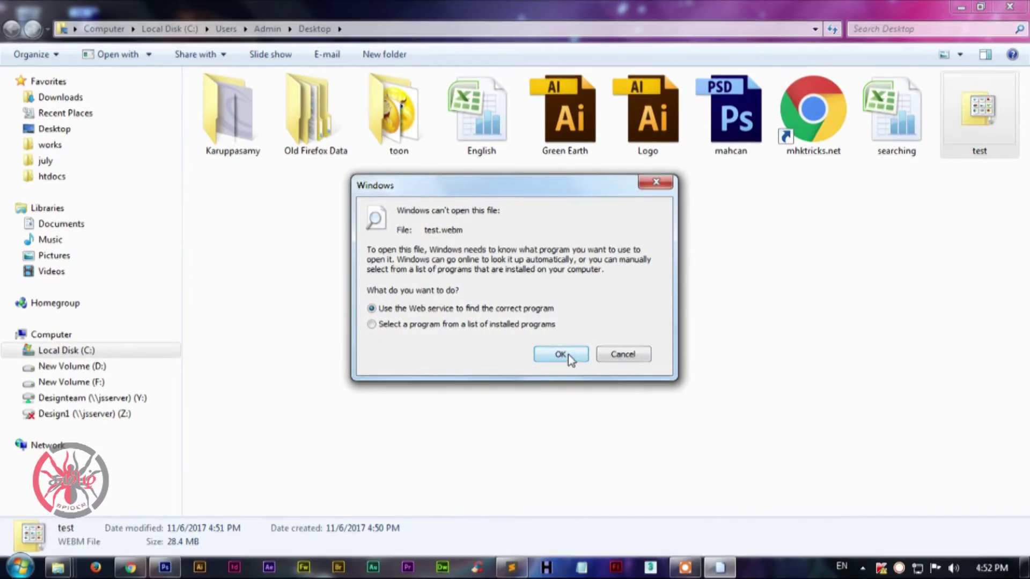
left_click(614, 357)
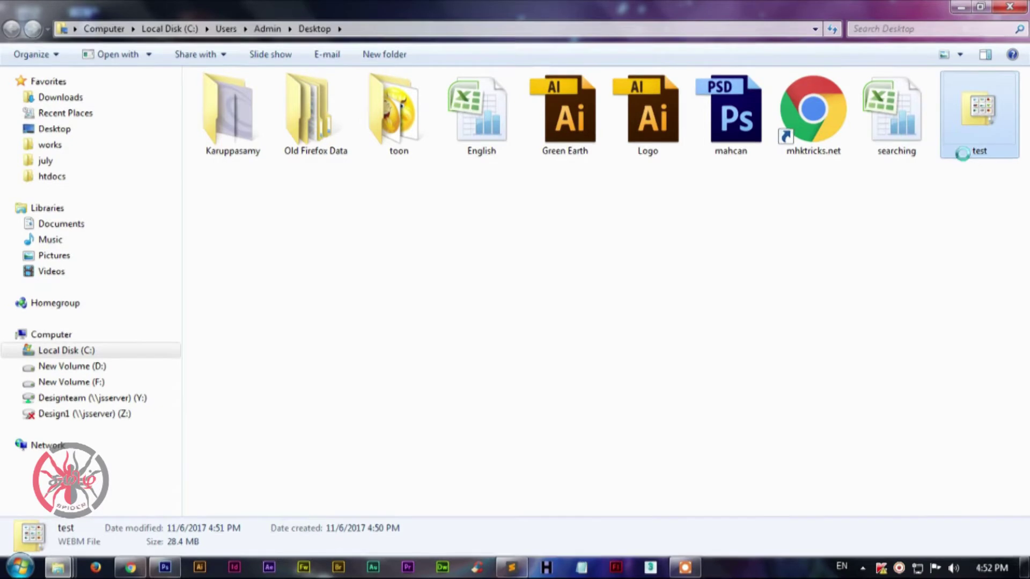
Step: Open the test video with VLC media player and play it in full screen
right_click(970, 125)
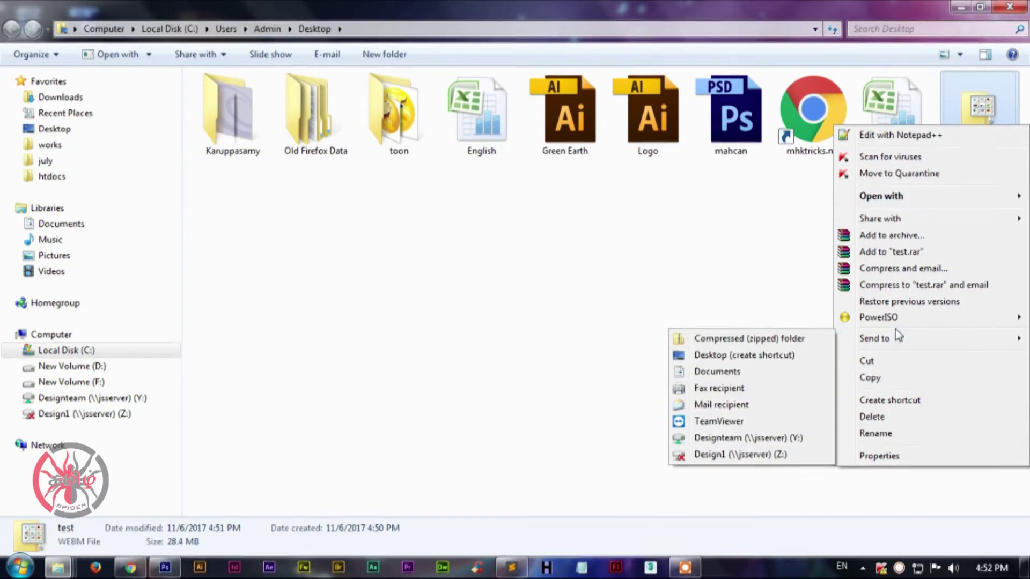
mouse_move(900, 201)
left_click(761, 216)
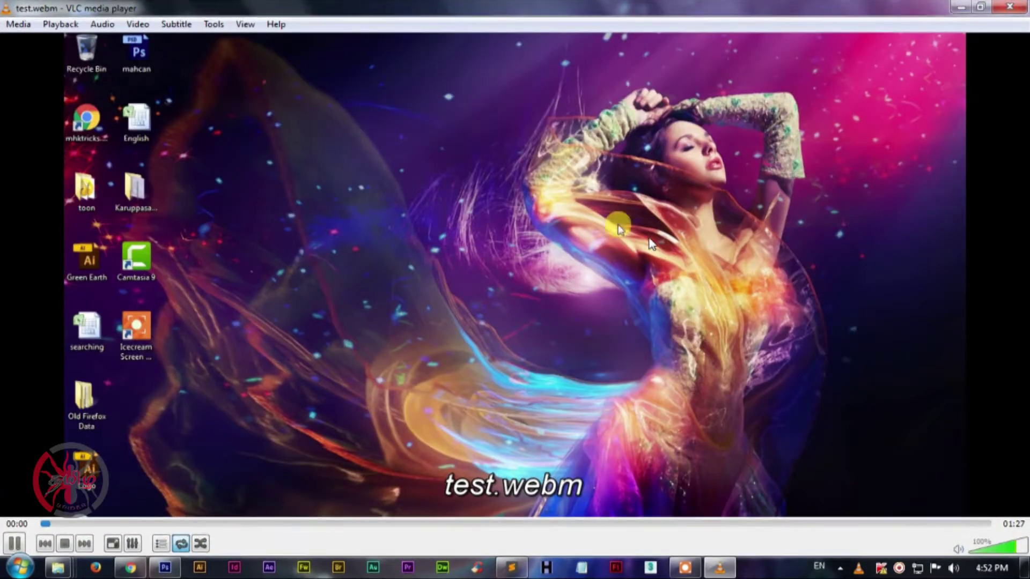
double_click(540, 252)
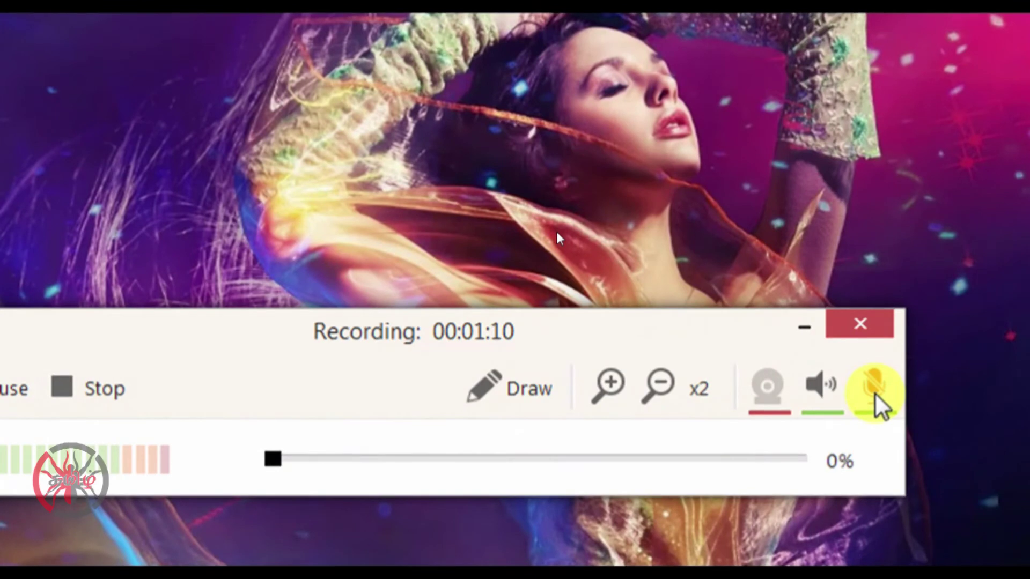
mouse_move(558, 230)
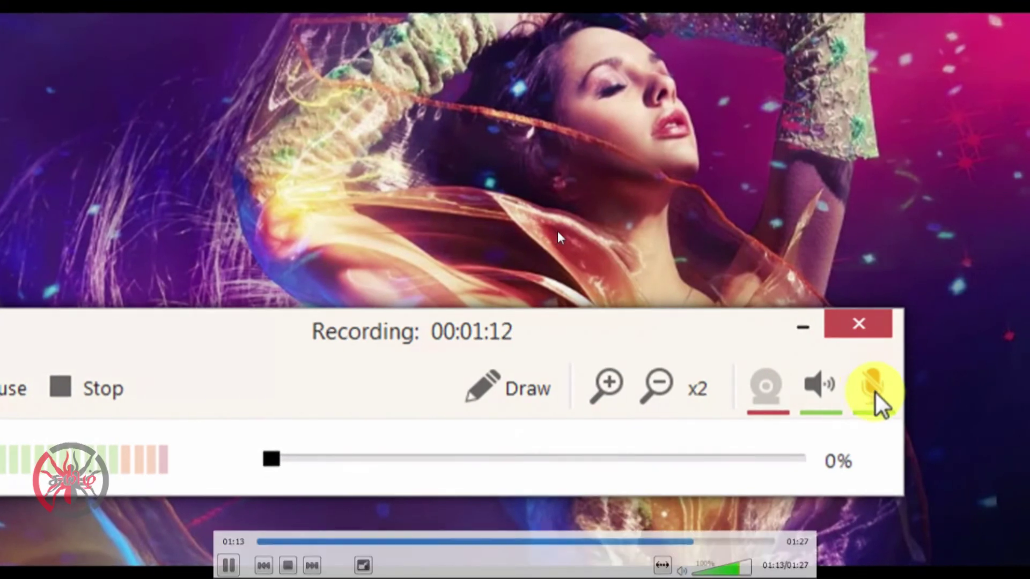